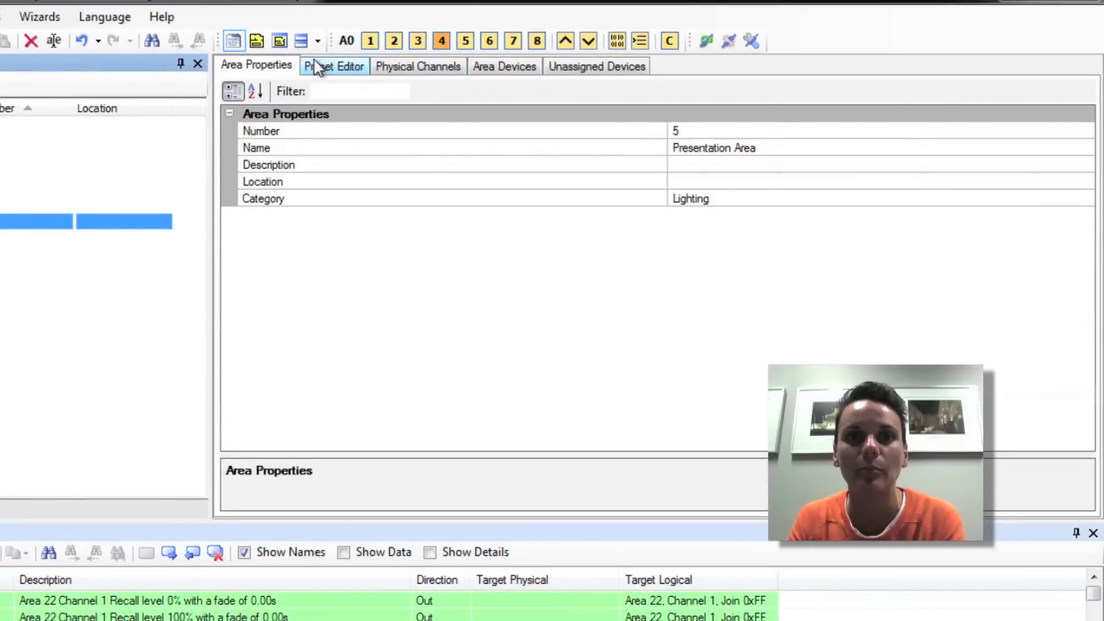
# Step: Open the Presentation Area's Preset Editor and create Presets 9, 10 and 11
pyautogui.click(316, 67)
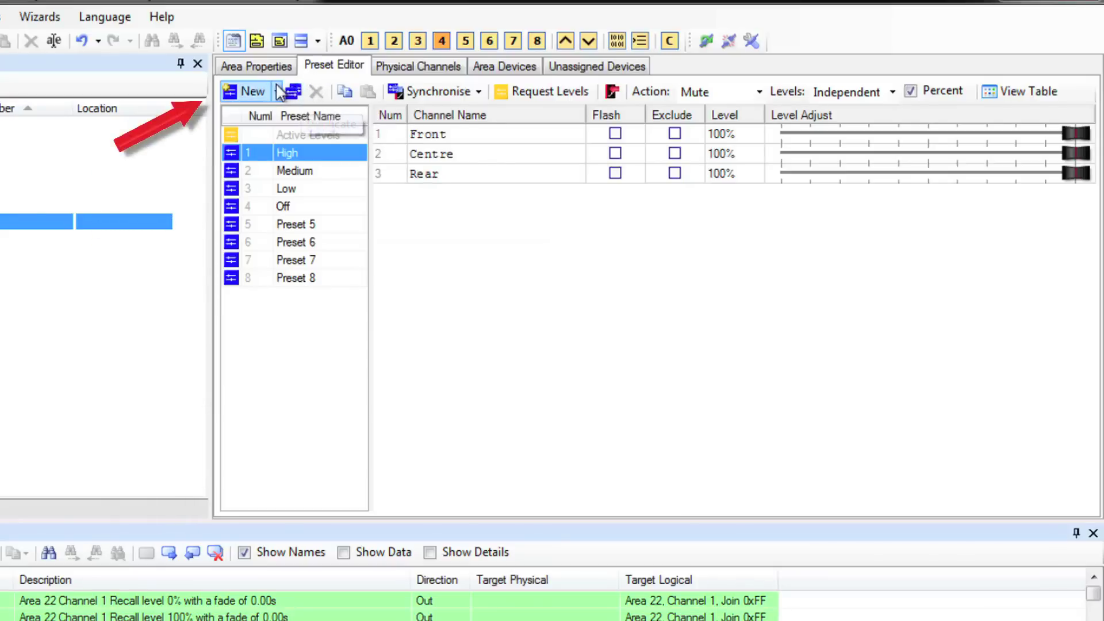
pyautogui.click(256, 93)
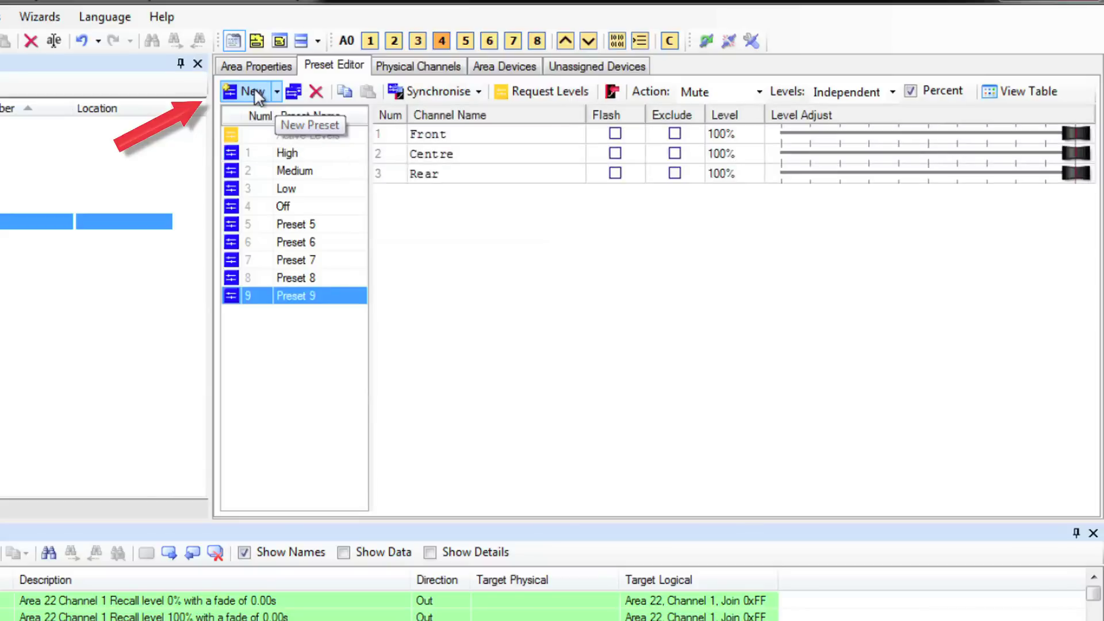
pyautogui.click(257, 95)
pyautogui.click(257, 95)
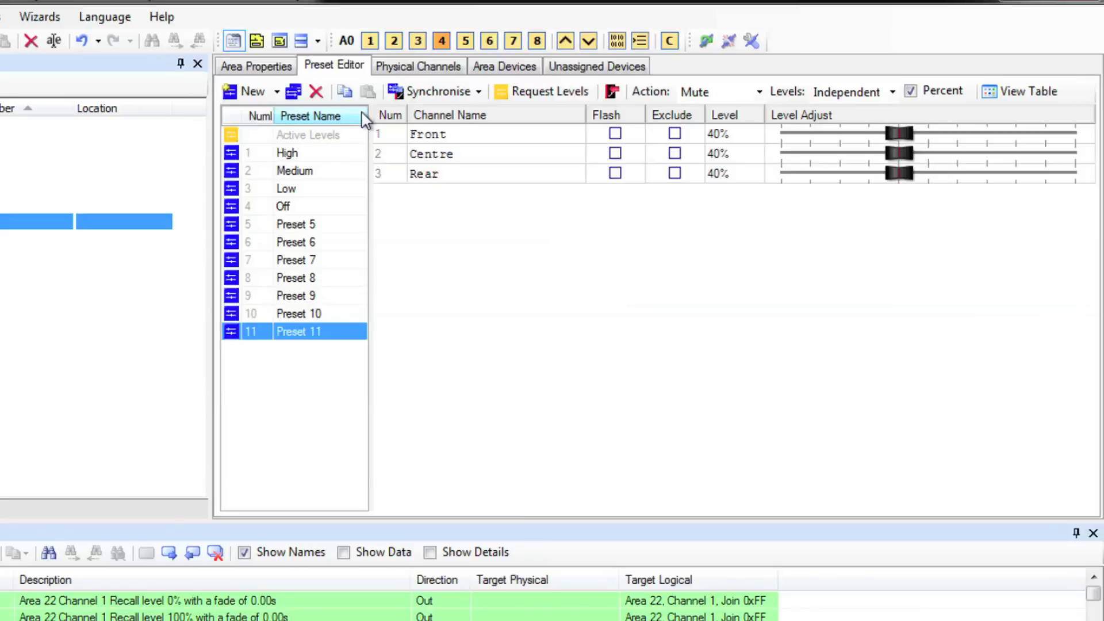
# Step: Give the Medium preset Front 80%, Centre 65% and Rear 20% levels
pyautogui.click(303, 172)
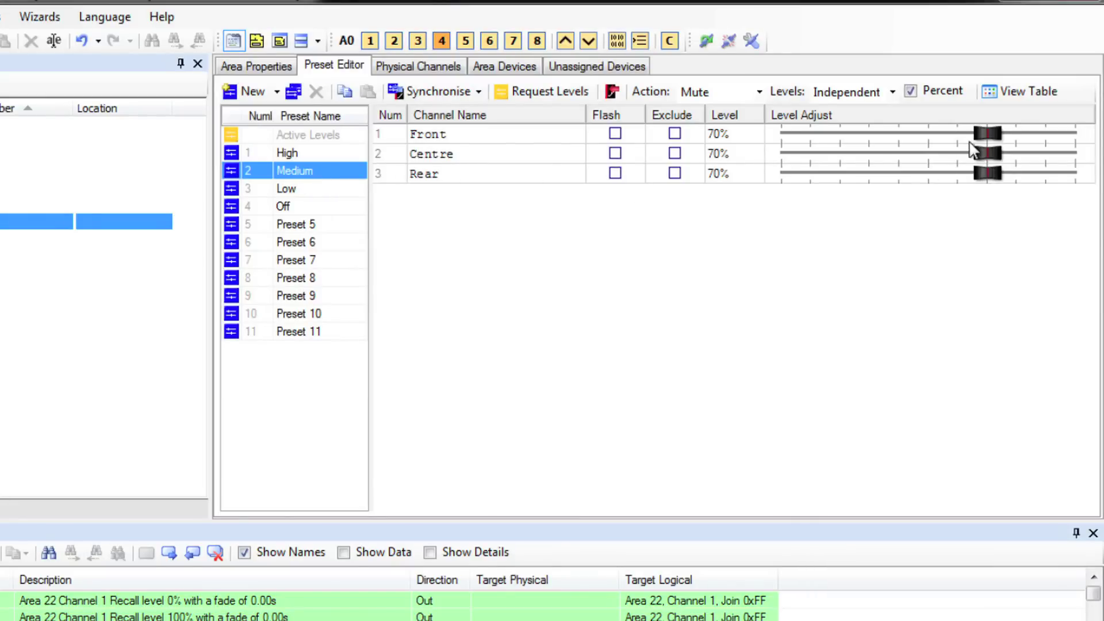
pyautogui.moveTo(988, 133)
pyautogui.mouseDown()
pyautogui.moveTo(1052, 134)
pyautogui.moveTo(920, 138)
pyautogui.moveTo(998, 132)
pyautogui.mouseUp()
pyautogui.click(728, 140)
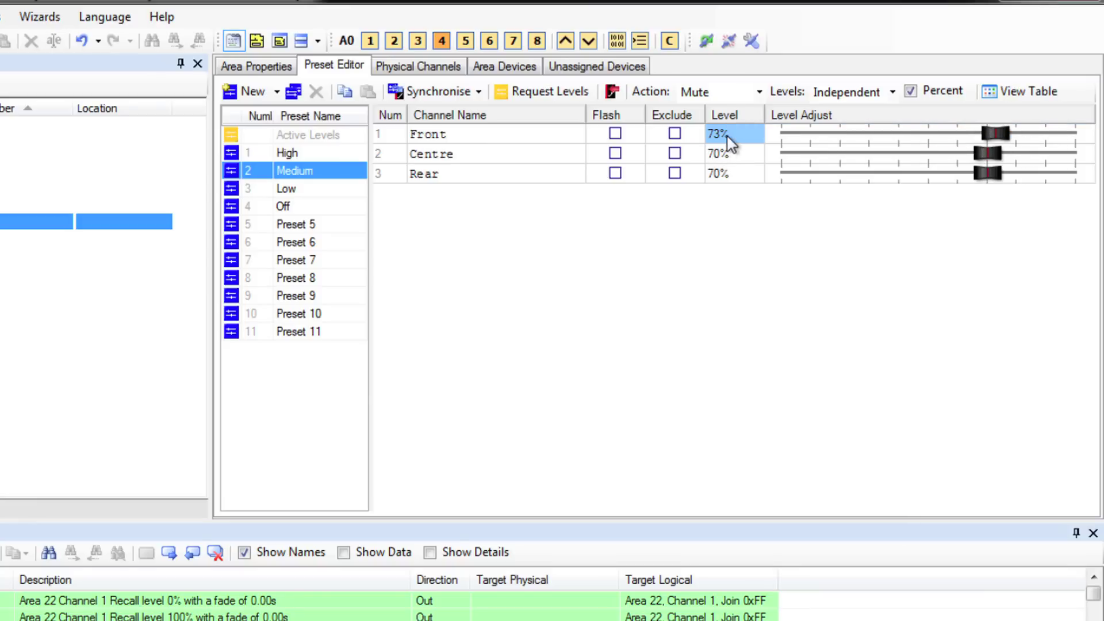
pyautogui.write('80')
pyautogui.click(726, 155)
pyautogui.write('65')
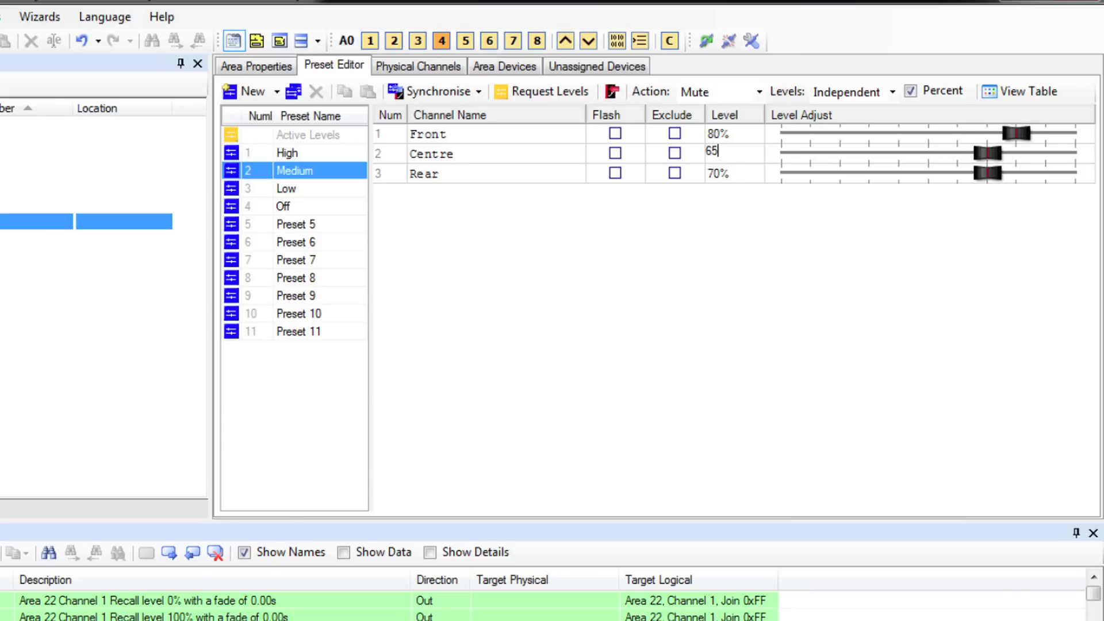
pyautogui.press('Return')
pyautogui.click(717, 179)
pyautogui.write('20')
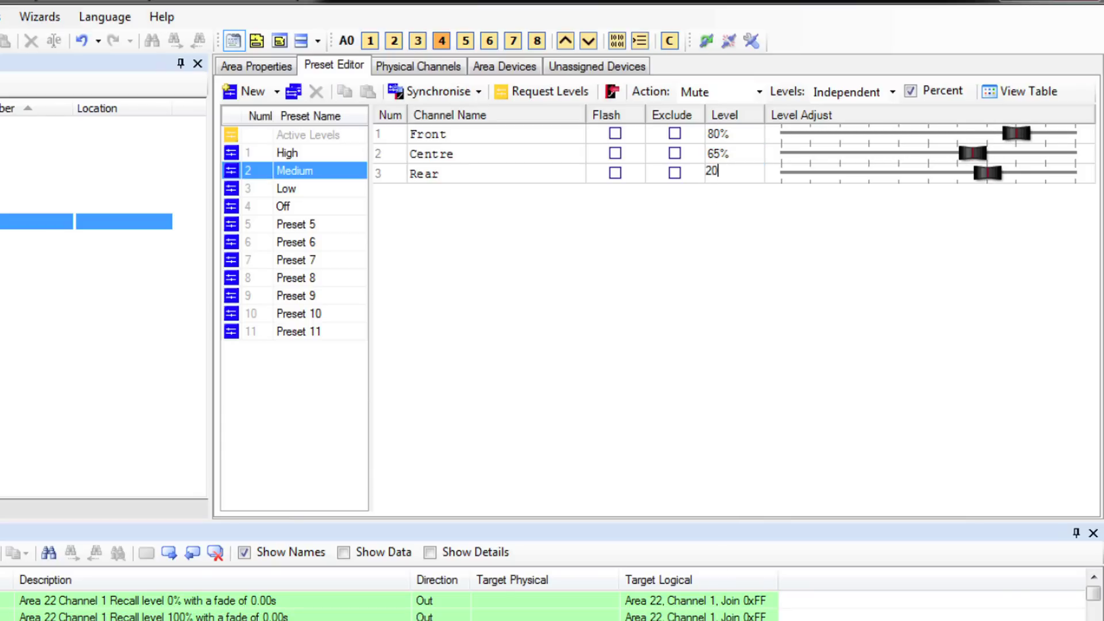
pyautogui.press('Return')
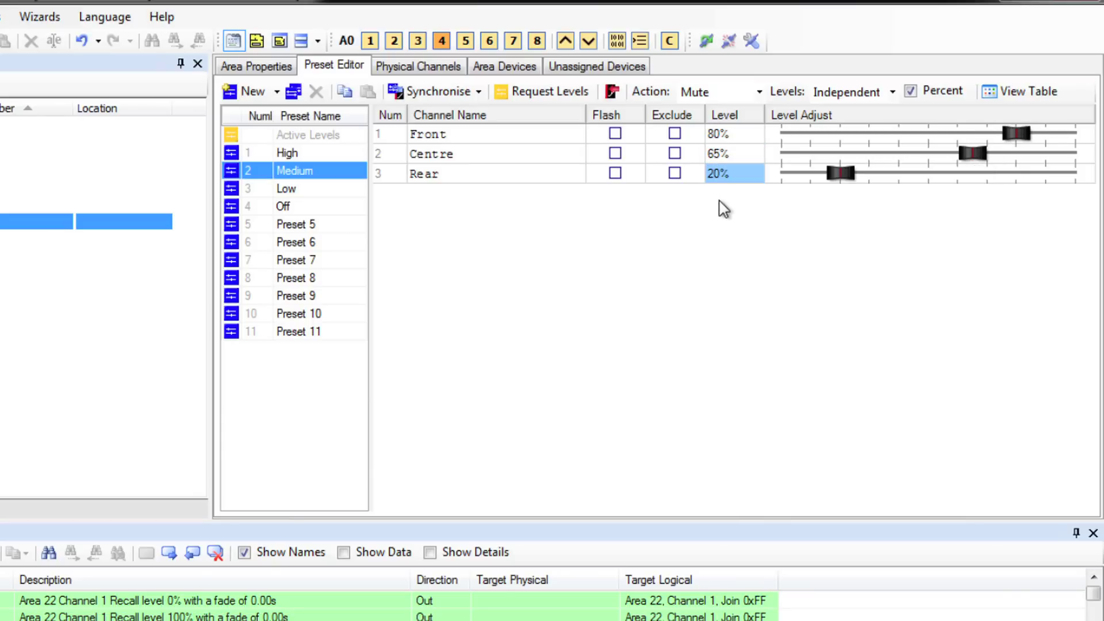
# Step: Switch Medium's levels to Relative and set the Rear level to 45%
pyautogui.click(838, 175)
pyautogui.scroll(-1, 841, 181)
pyautogui.scroll(4, 841, 181)
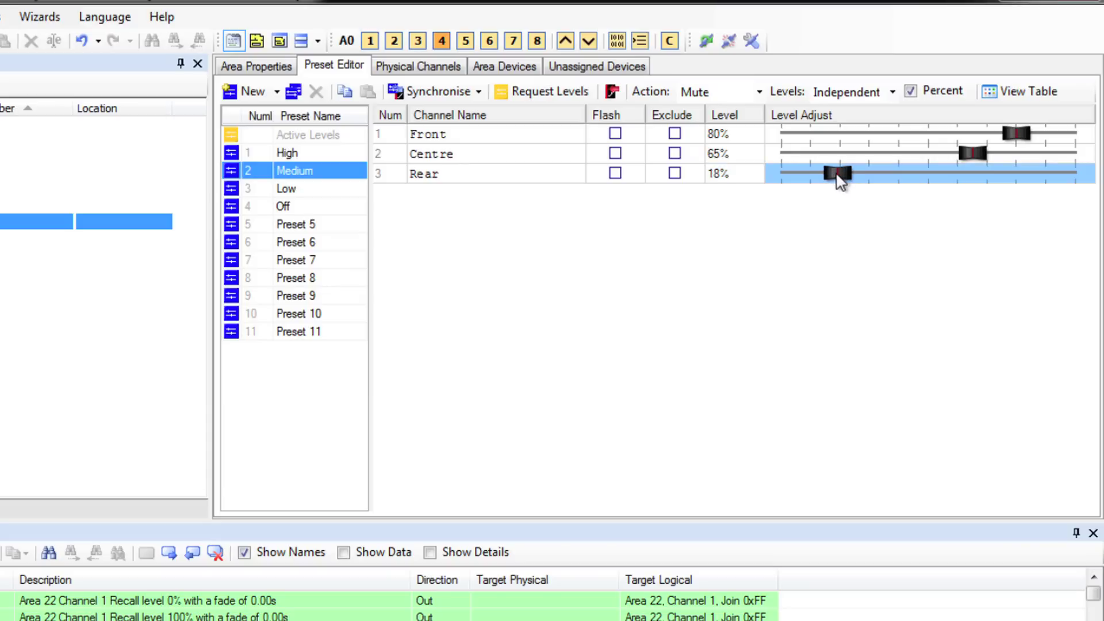
pyautogui.scroll(-5, 841, 182)
pyautogui.click(893, 92)
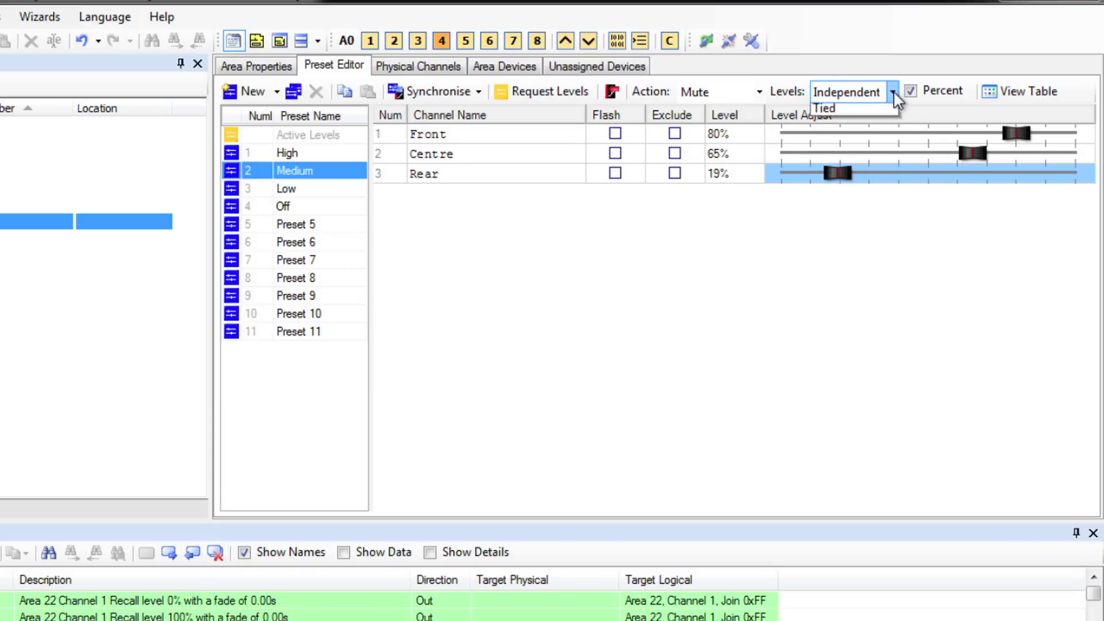
pyautogui.click(877, 136)
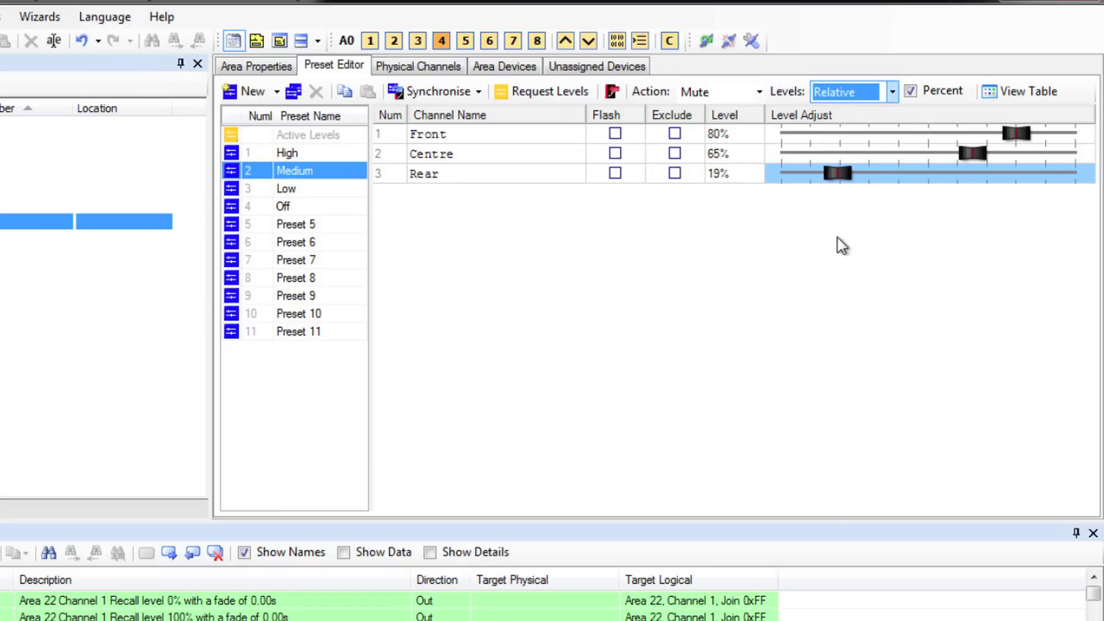
pyautogui.click(840, 174)
pyautogui.scroll(8, 841, 178)
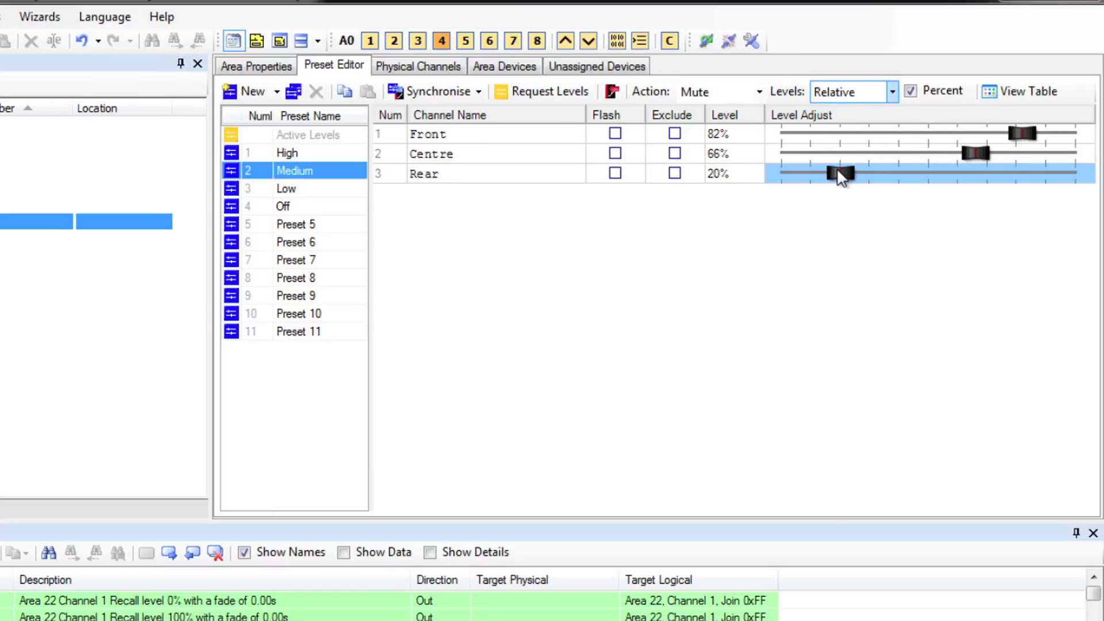
pyautogui.scroll(-11, 841, 177)
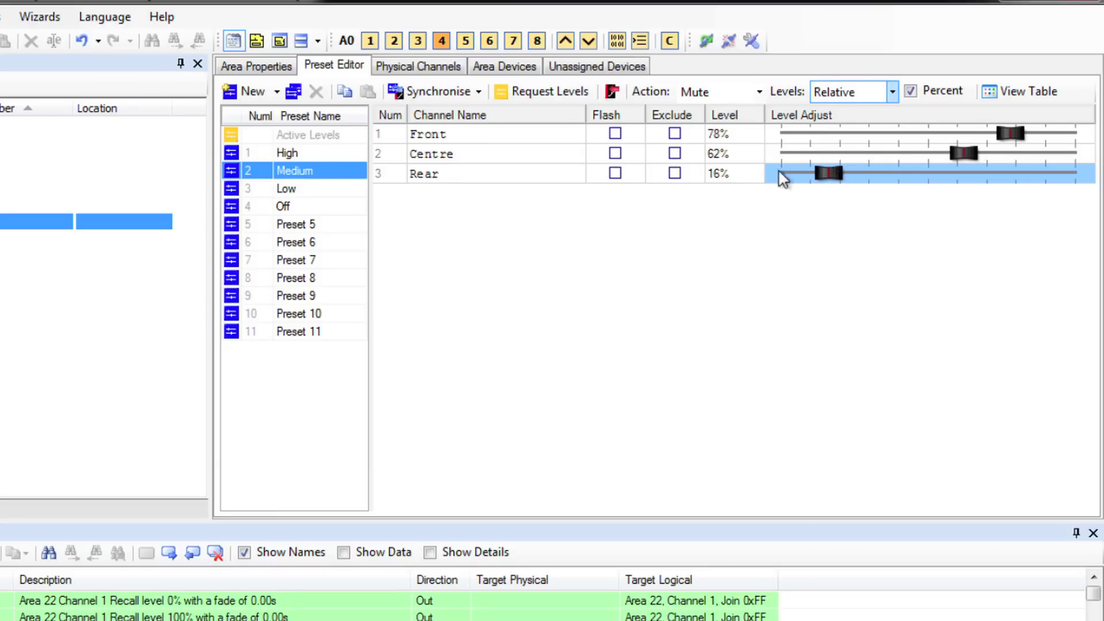
pyautogui.click(738, 176)
pyautogui.click(738, 175)
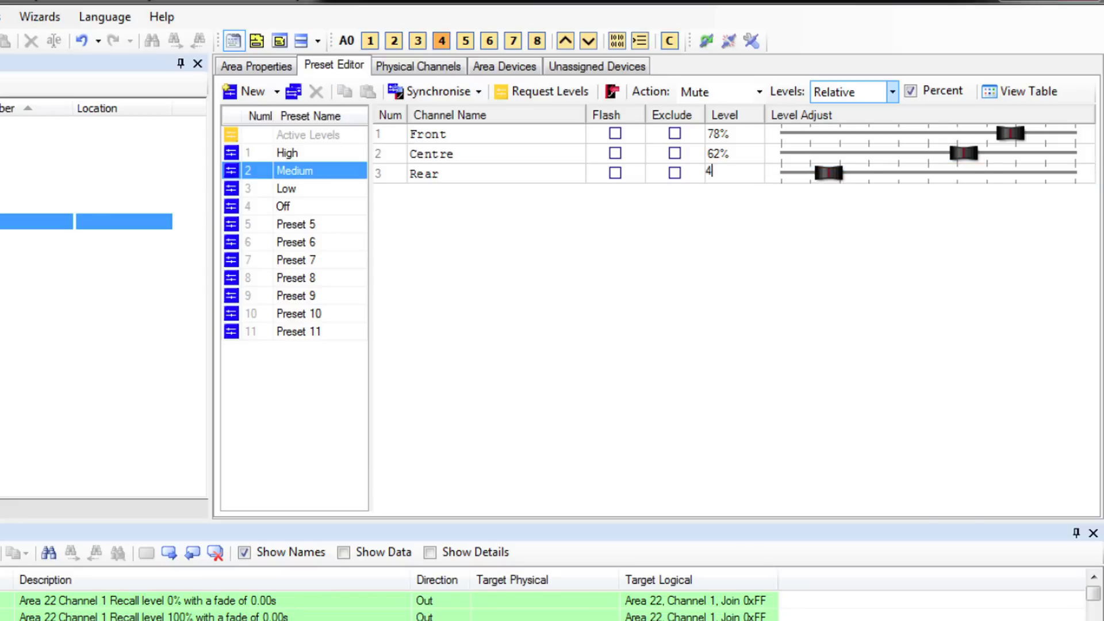
pyautogui.write('45')
pyautogui.press('Return')
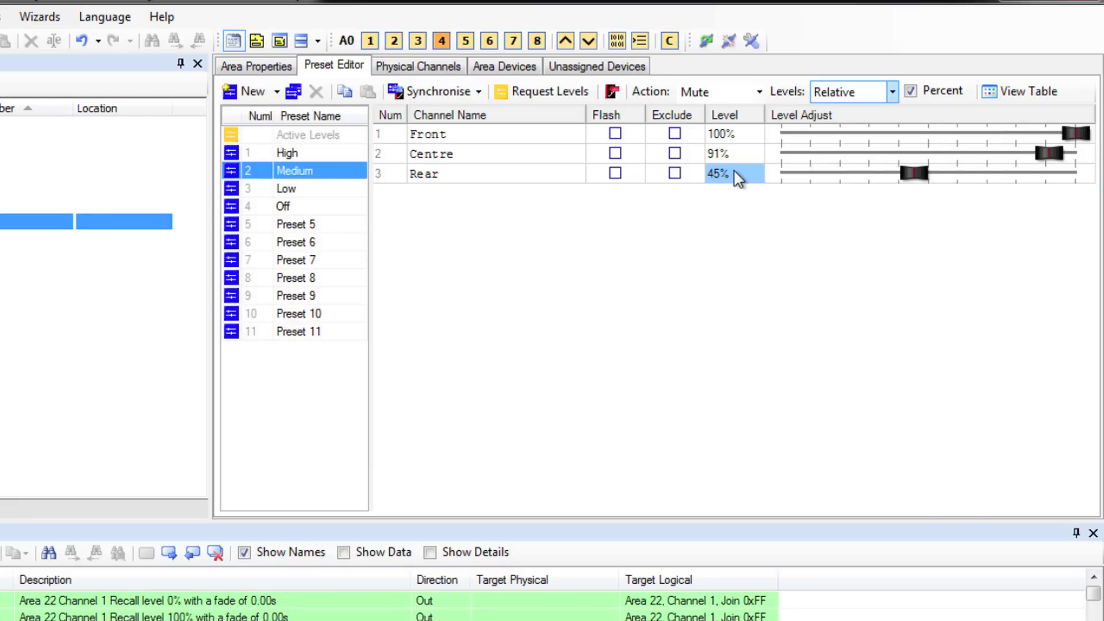
# Step: Set the levels to Tied and lower Centre so all channels sit at 64%
pyautogui.click(893, 92)
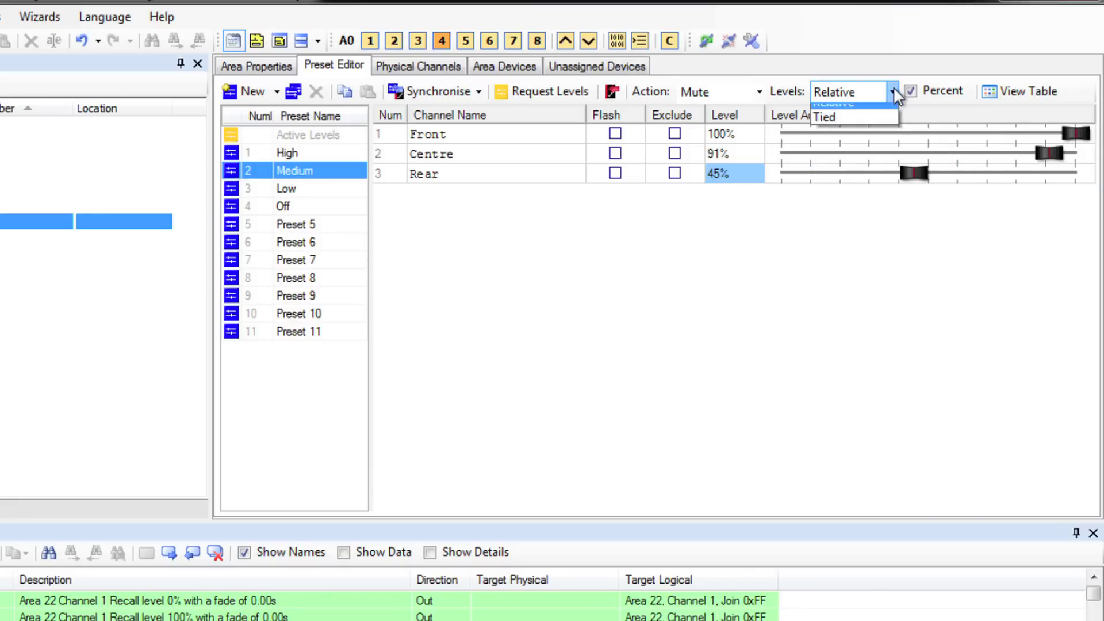
pyautogui.click(876, 140)
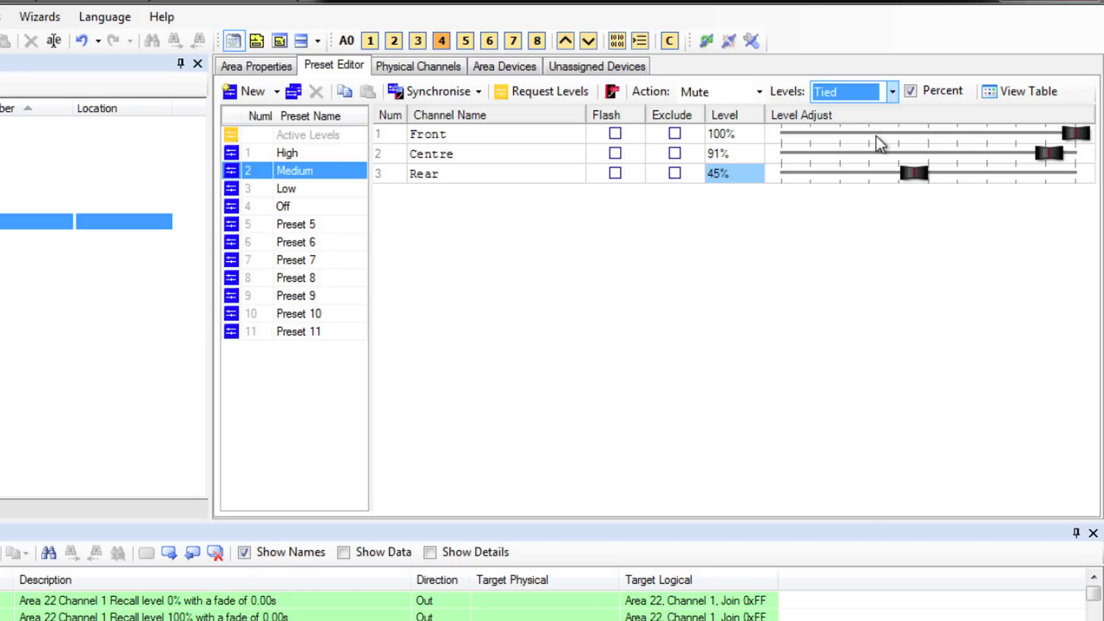
pyautogui.click(1042, 156)
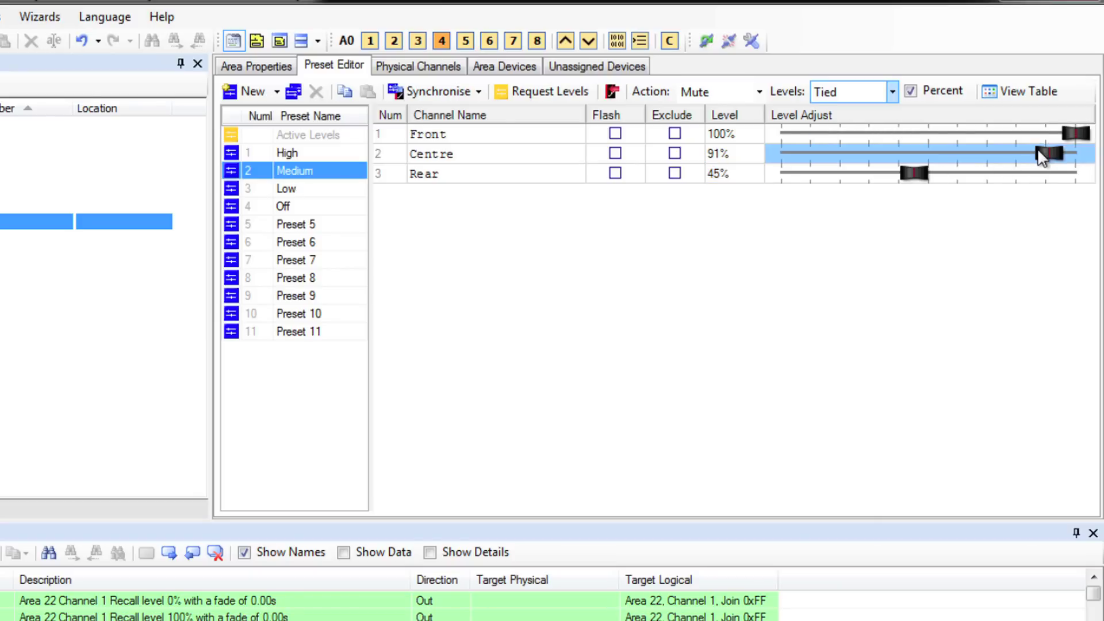
pyautogui.moveTo(1038, 149); pyautogui.dragTo(968, 149)
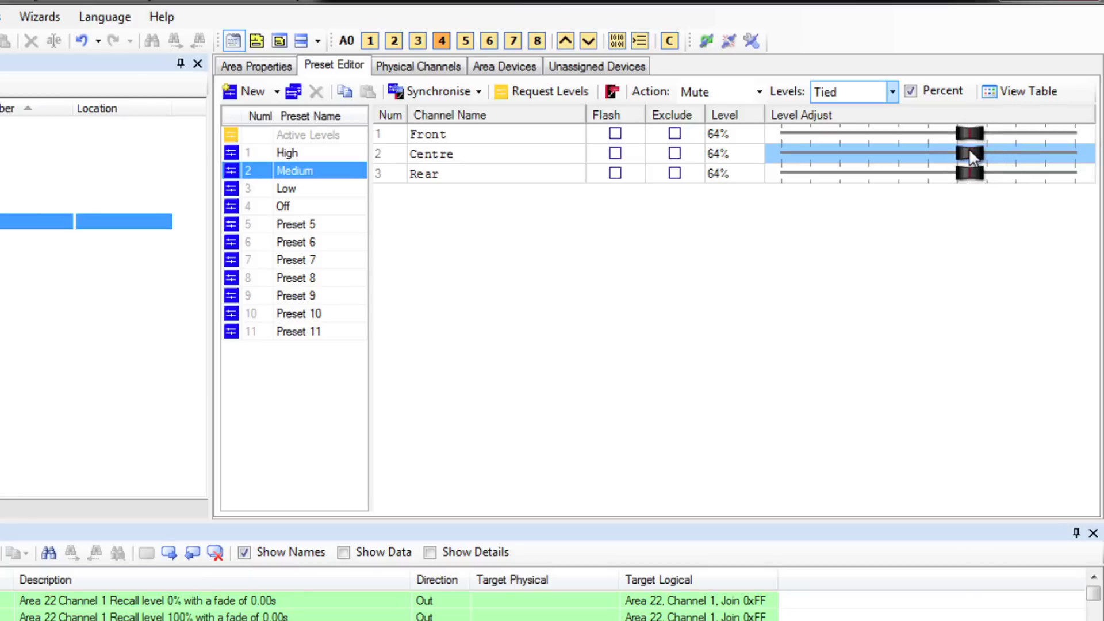
# Step: In the side-by-side preset table, set Preset 5's tied channel levels to 67%
pyautogui.click(910, 93)
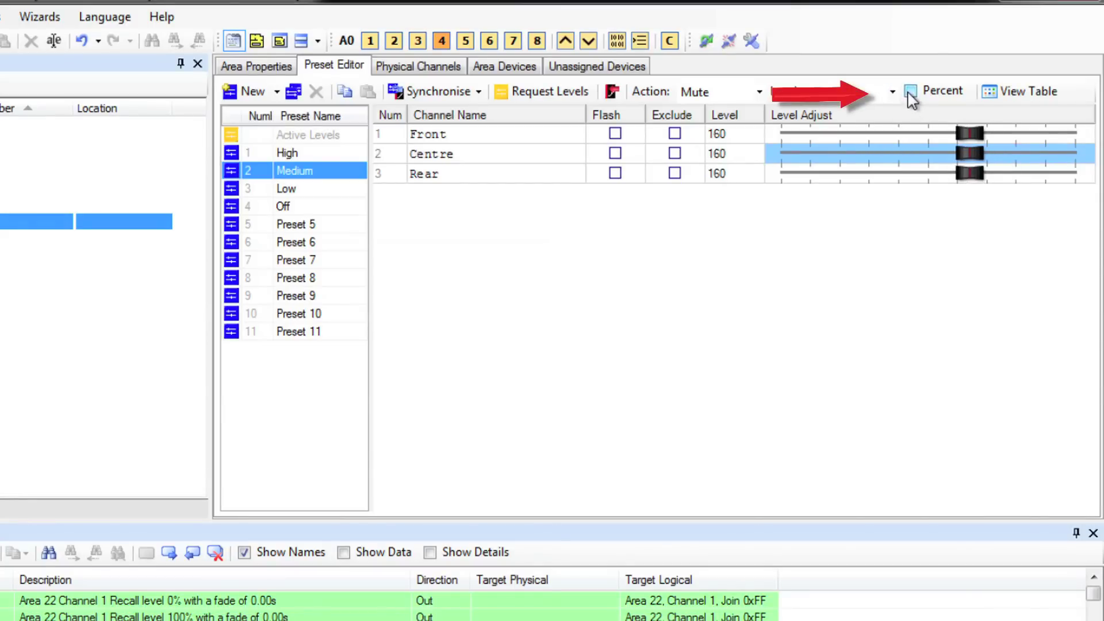
pyautogui.click(910, 93)
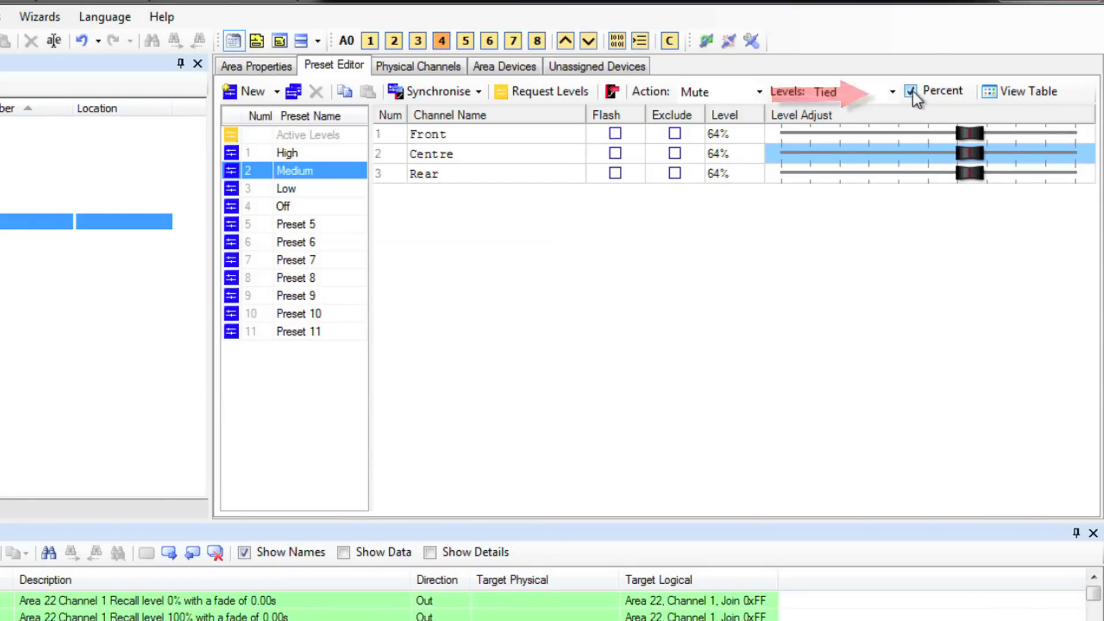
pyautogui.click(1005, 94)
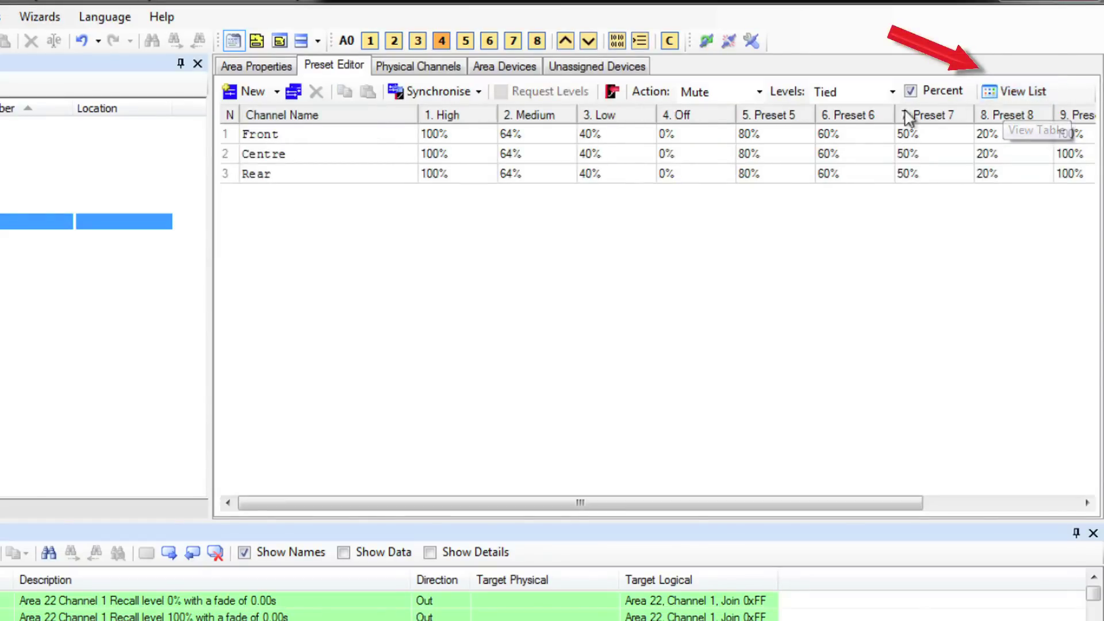
pyautogui.click(765, 160)
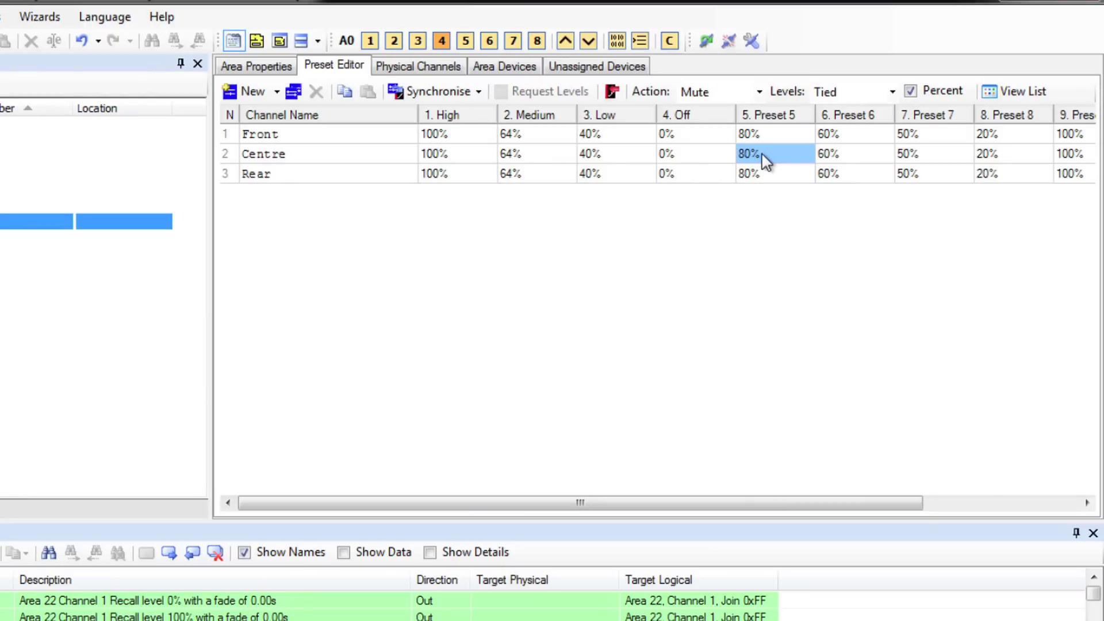
pyautogui.write('67')
pyautogui.press('Return')
# Step: Show presets as a slider list and change the editing action from Send Levels to Send Presets
pyautogui.click(989, 92)
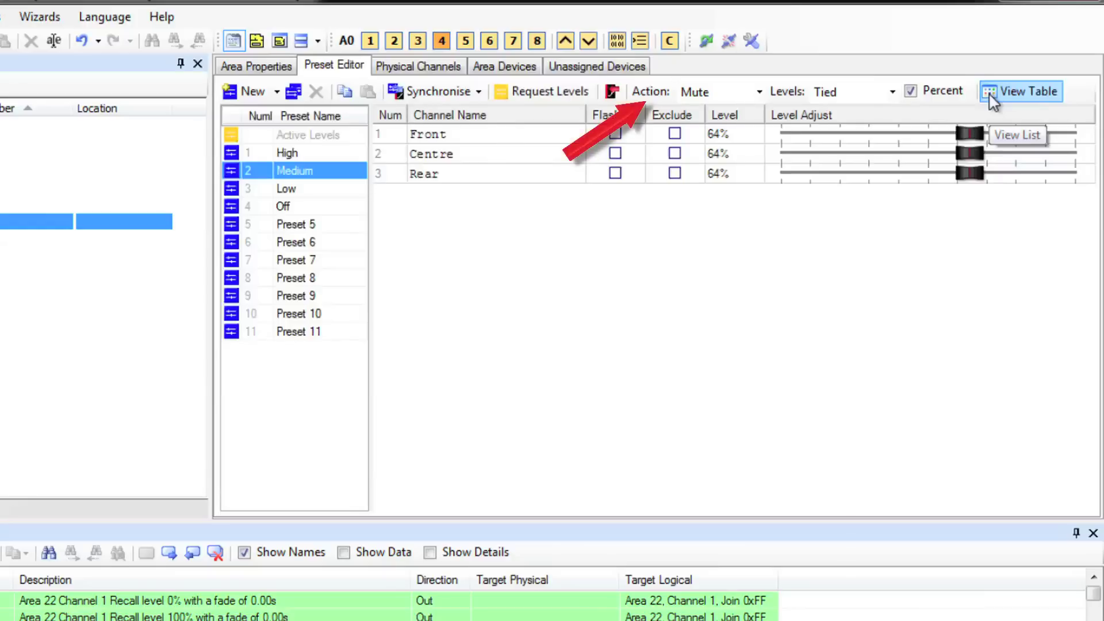
pyautogui.click(760, 92)
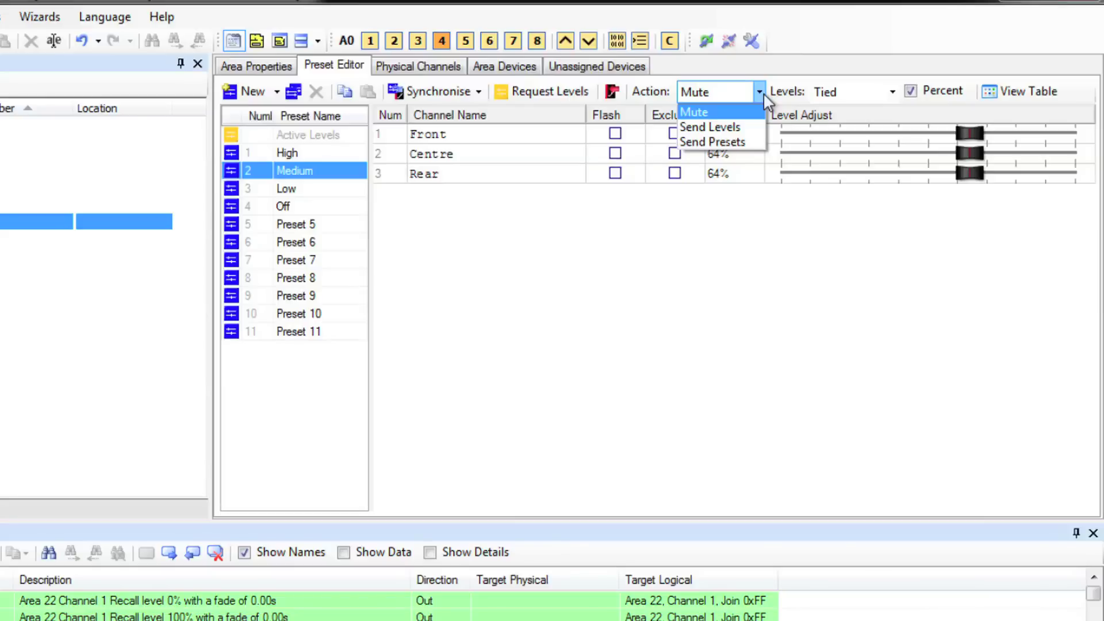
pyautogui.click(756, 127)
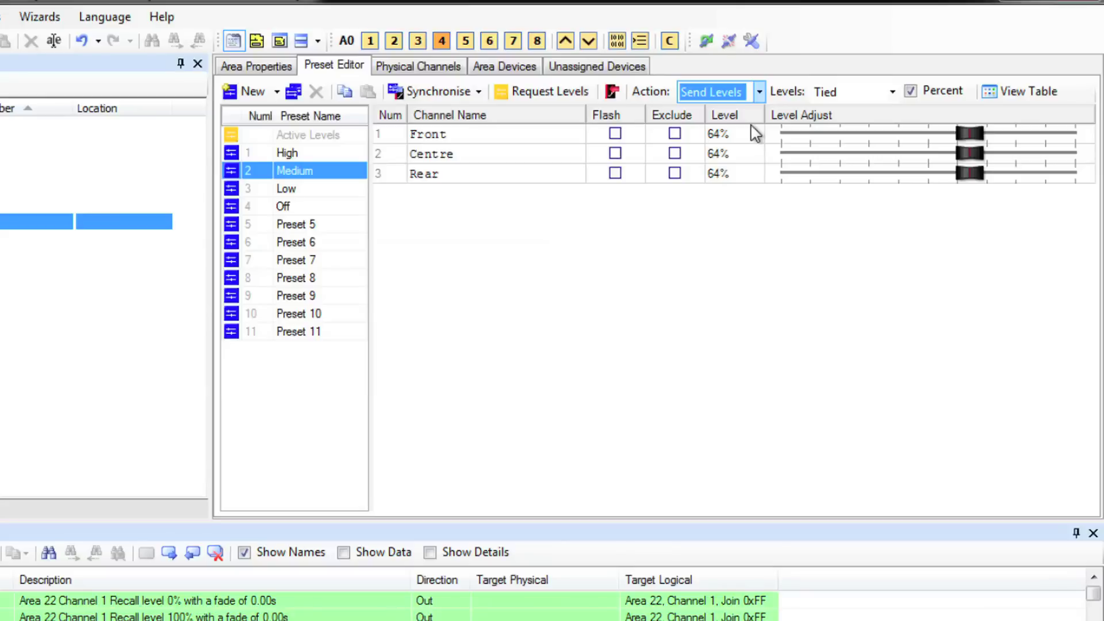
pyautogui.click(759, 92)
pyautogui.click(748, 142)
pyautogui.click(293, 175)
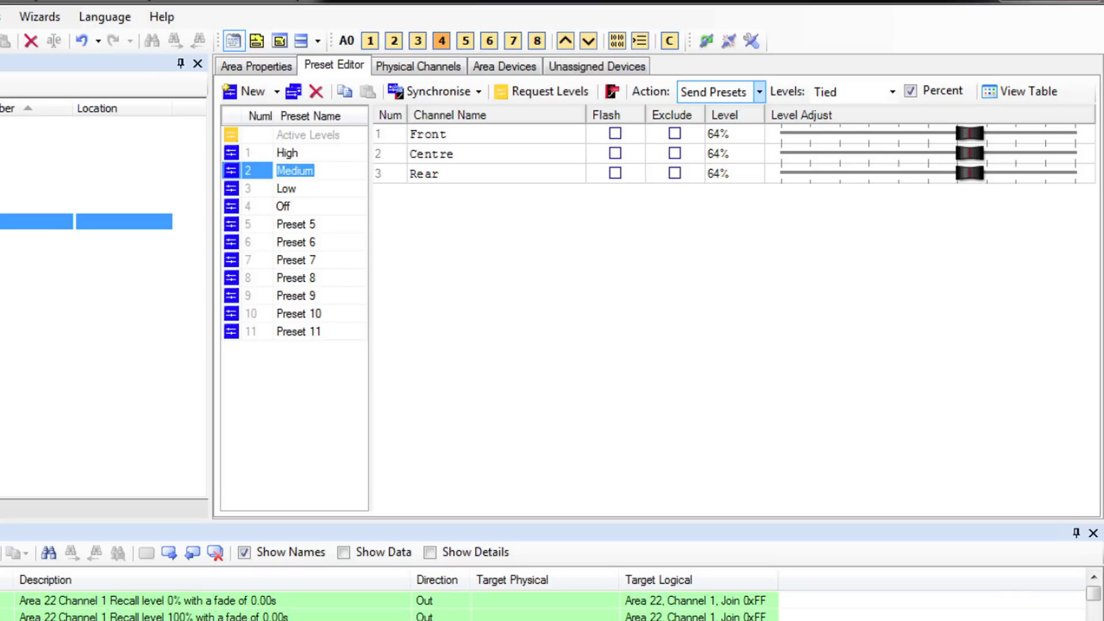
# Step: Rename preset 2 from Medium to Presentation
pyautogui.write('Pres')
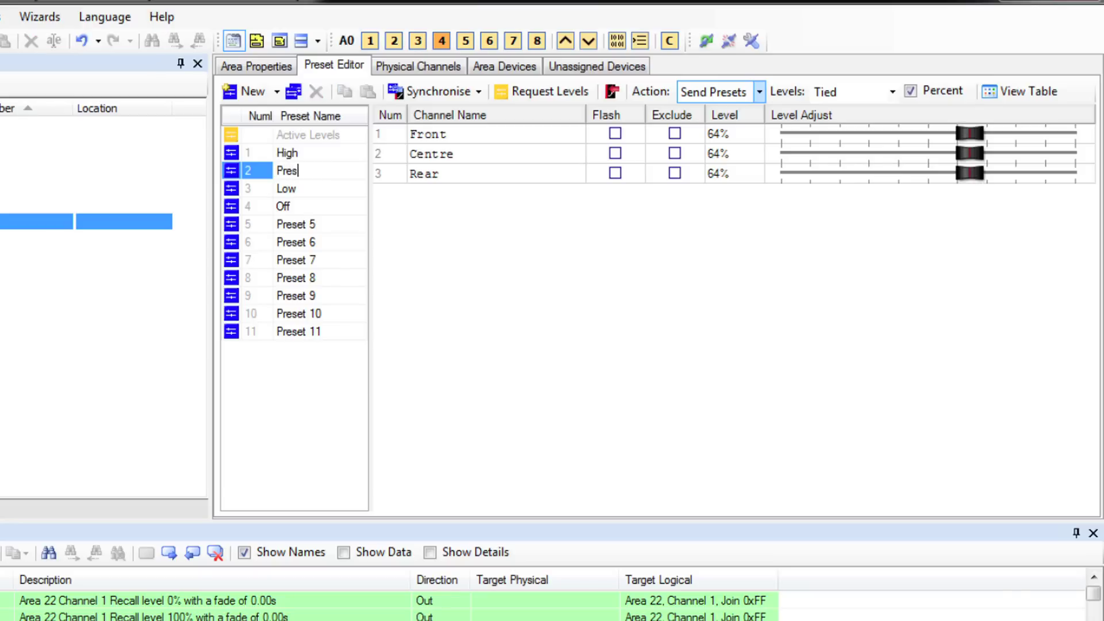
pyautogui.write('entation')
pyautogui.click(253, 172)
pyautogui.click(301, 180)
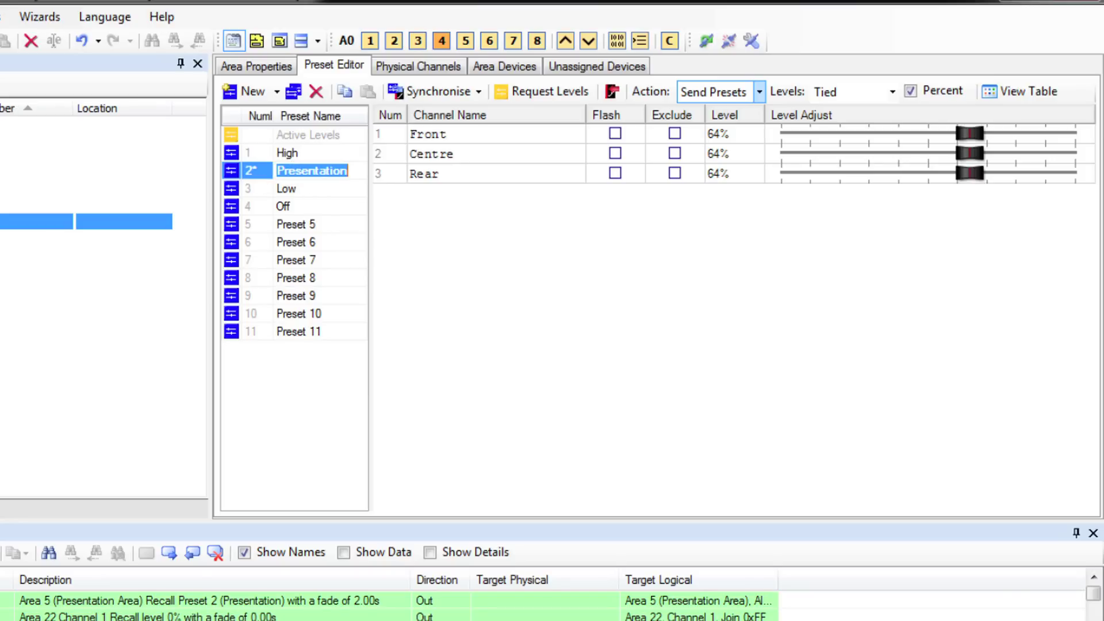
# Step: Copy the Presentation preset's 64% levels and paste them into Preset 5
pyautogui.rightClick(289, 177)
pyautogui.click(267, 179)
pyautogui.rightClick(267, 178)
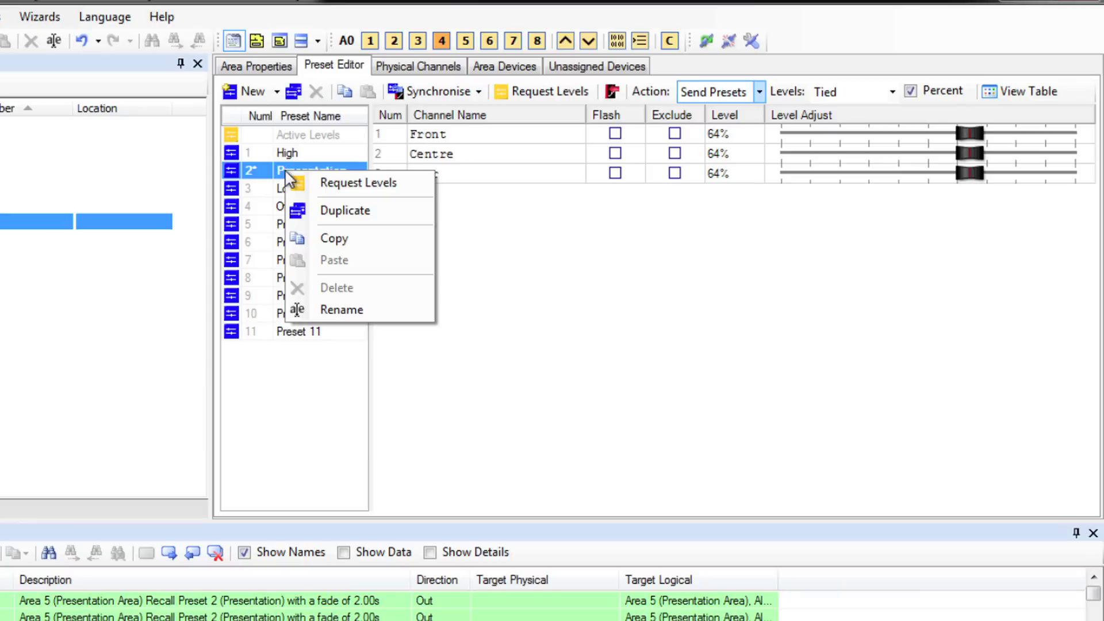
pyautogui.click(305, 237)
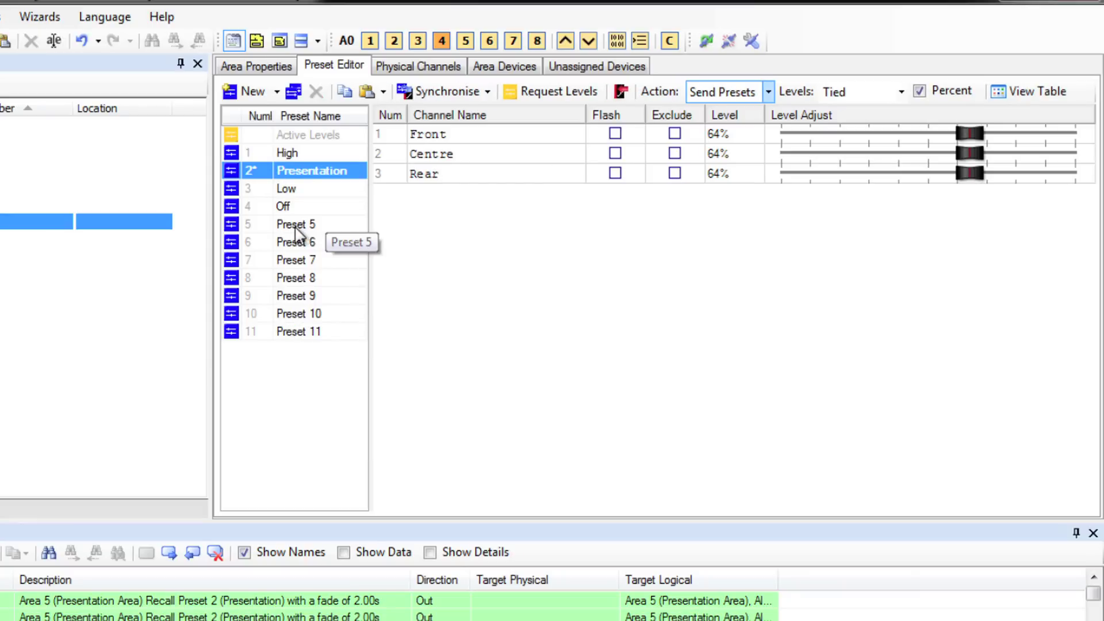
pyautogui.click(293, 224)
pyautogui.rightClick(294, 226)
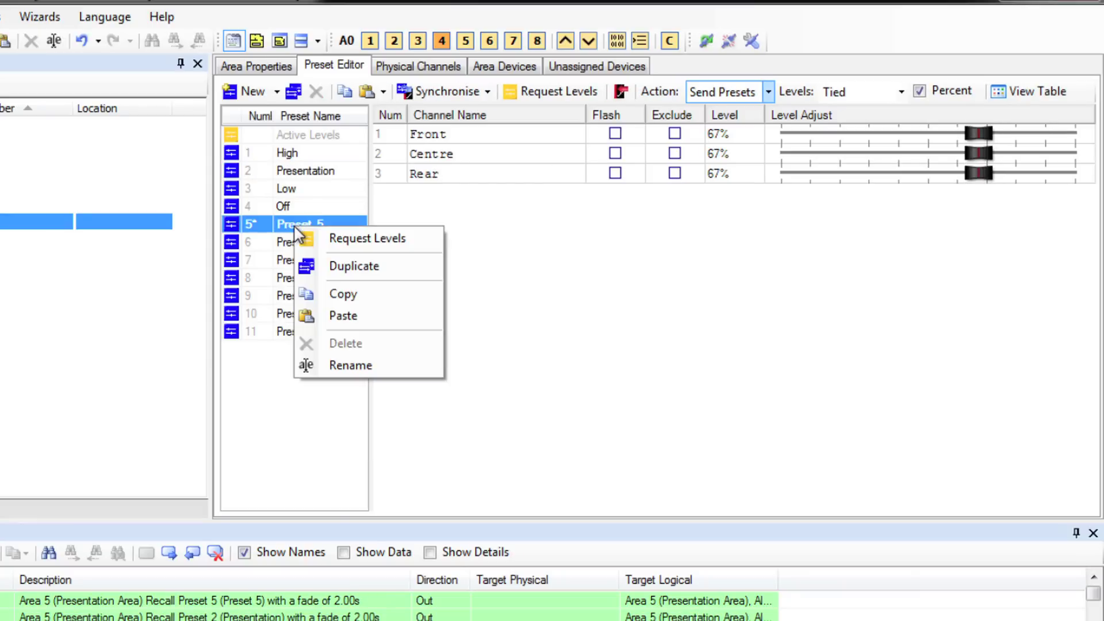
pyautogui.click(343, 315)
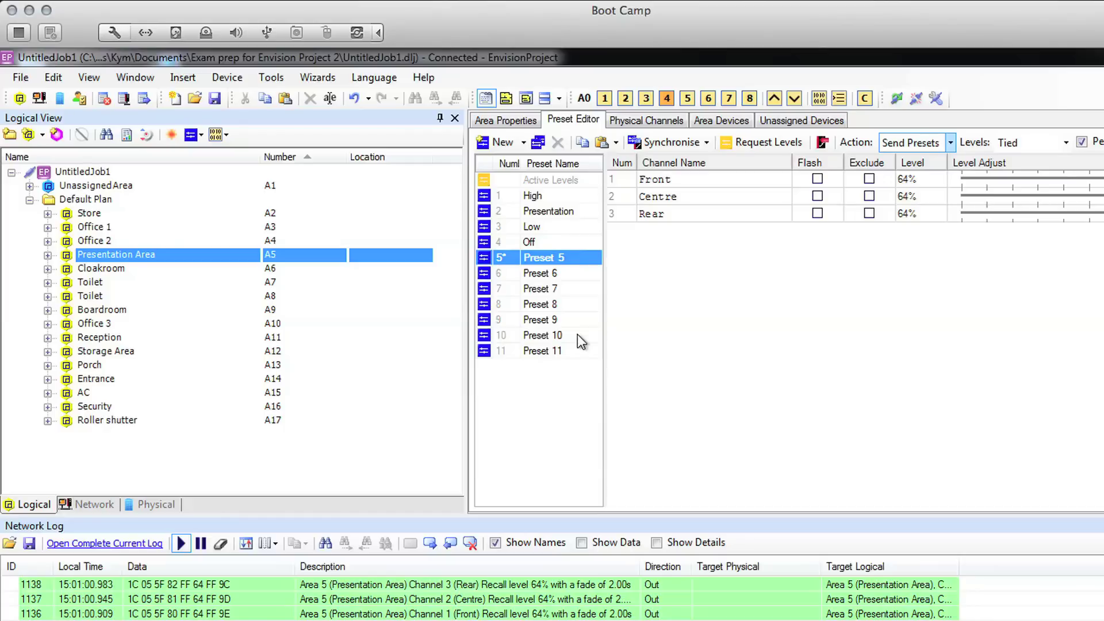
# Step: Select the areas from Store to Entrance and rename preset 7 to cleaning
pyautogui.click(103, 214)
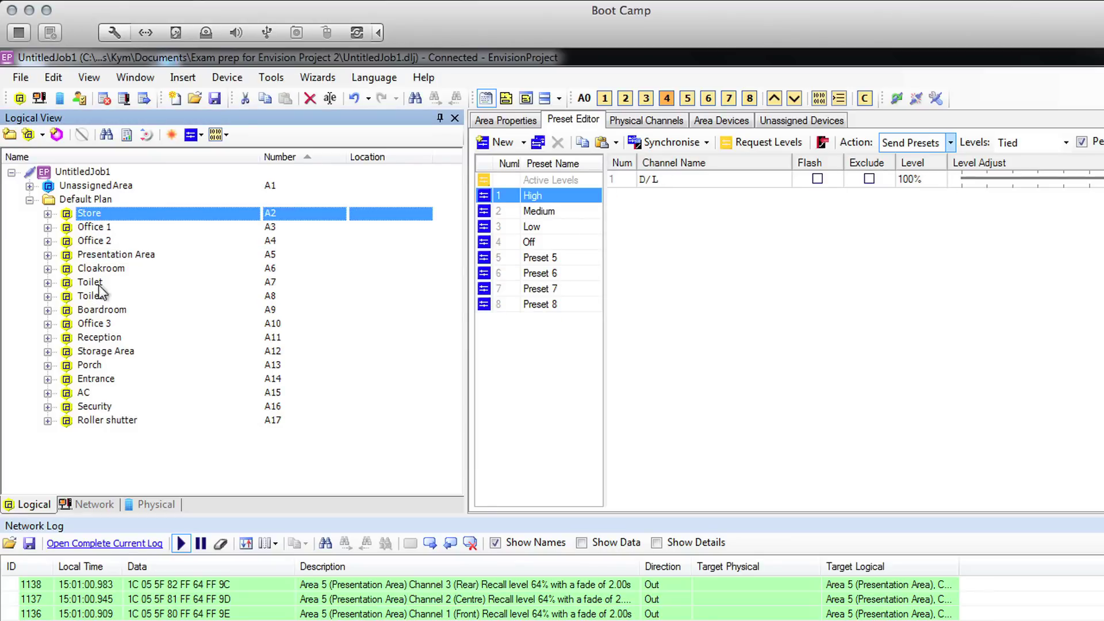
pyautogui.keyDown('shift'); pyautogui.click(95, 379); pyautogui.keyUp('shift')
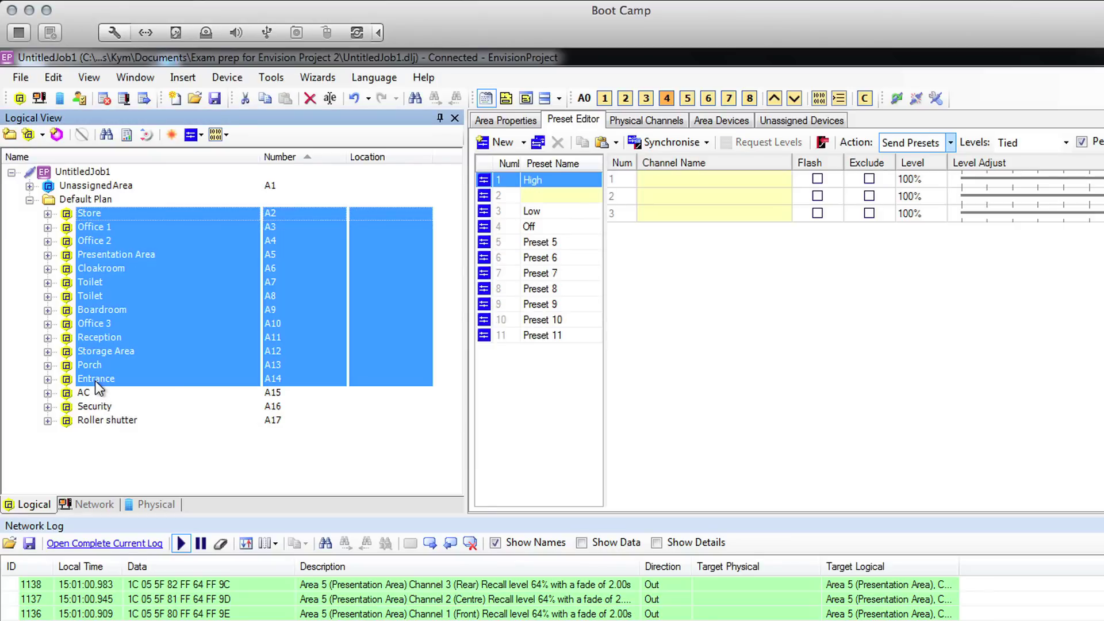
pyautogui.click(549, 274)
pyautogui.rightClick(549, 274)
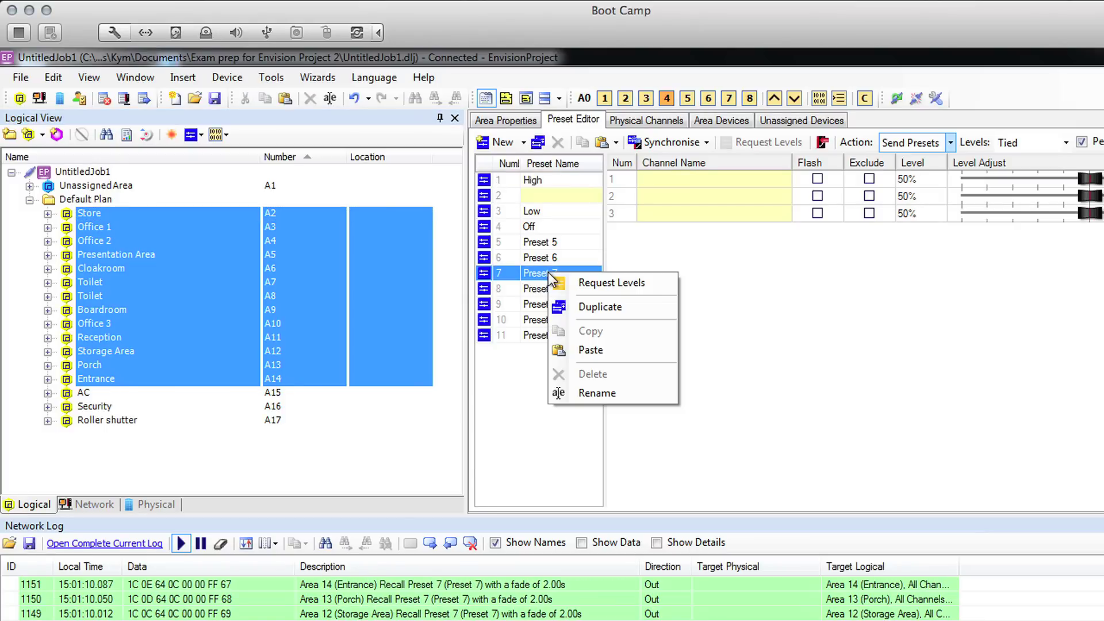
pyautogui.click(593, 393)
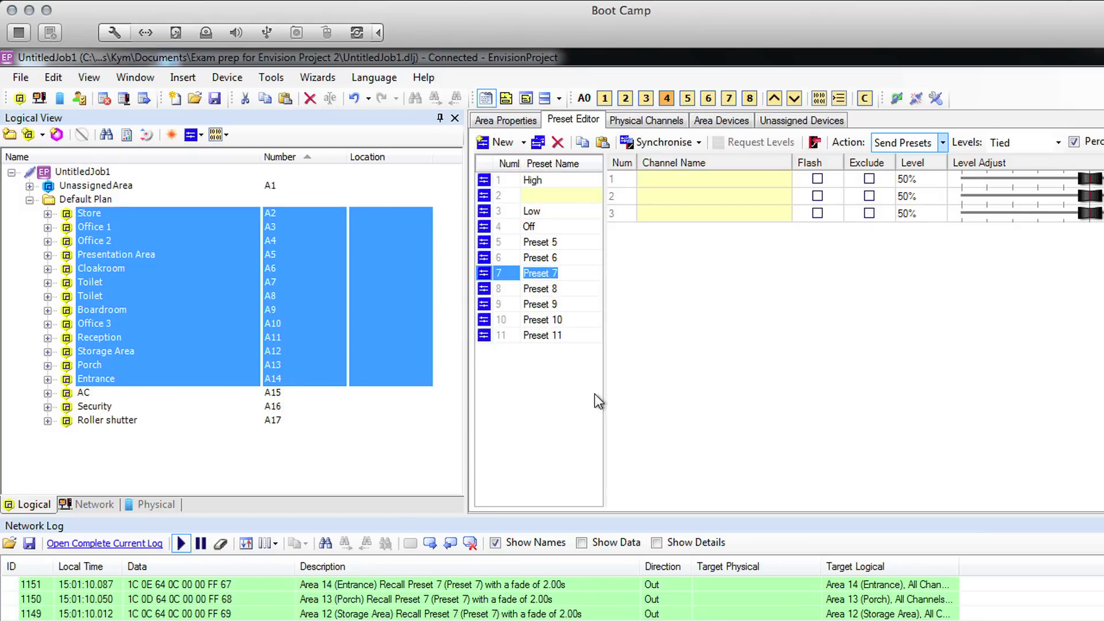
pyautogui.write('clea')
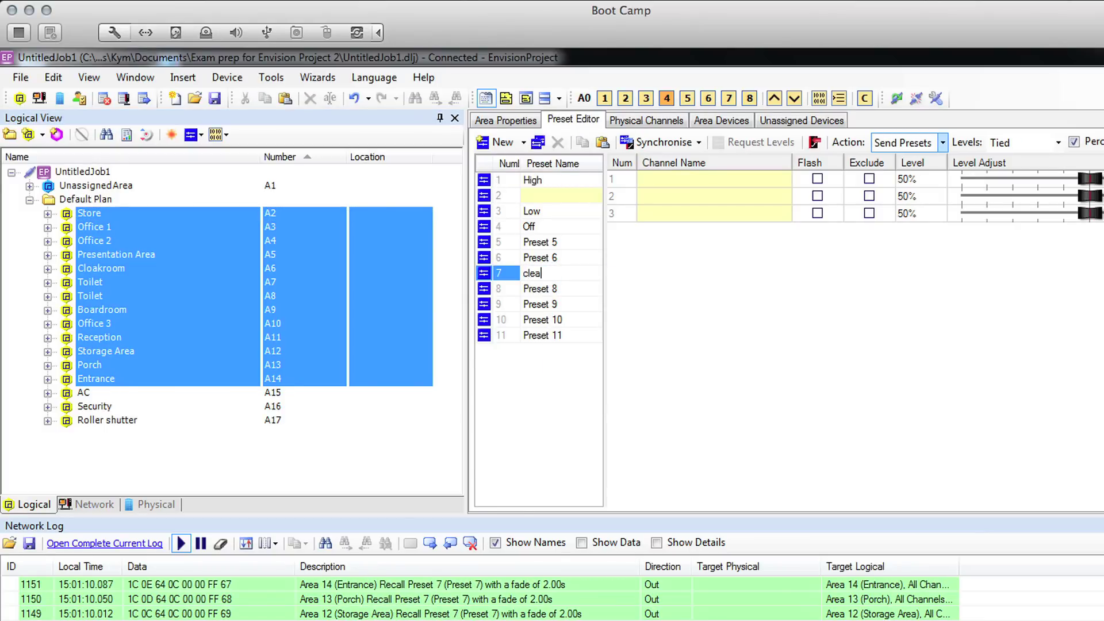
pyautogui.write('ning')
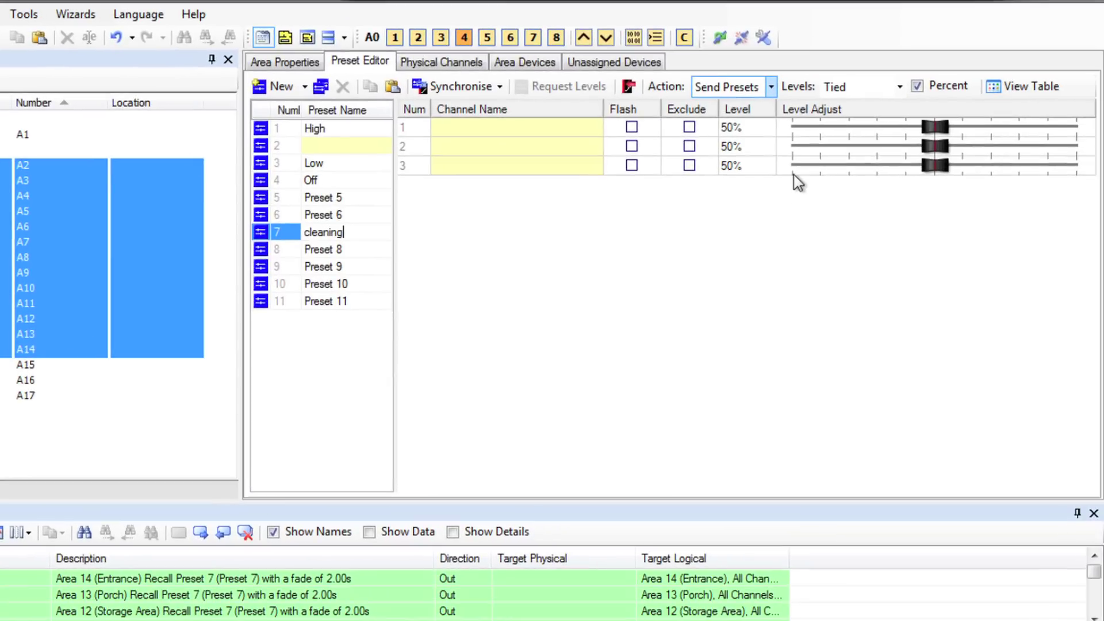
# Step: Keep cleaning's levels Tied and raise them to 99%
pyautogui.click(899, 85)
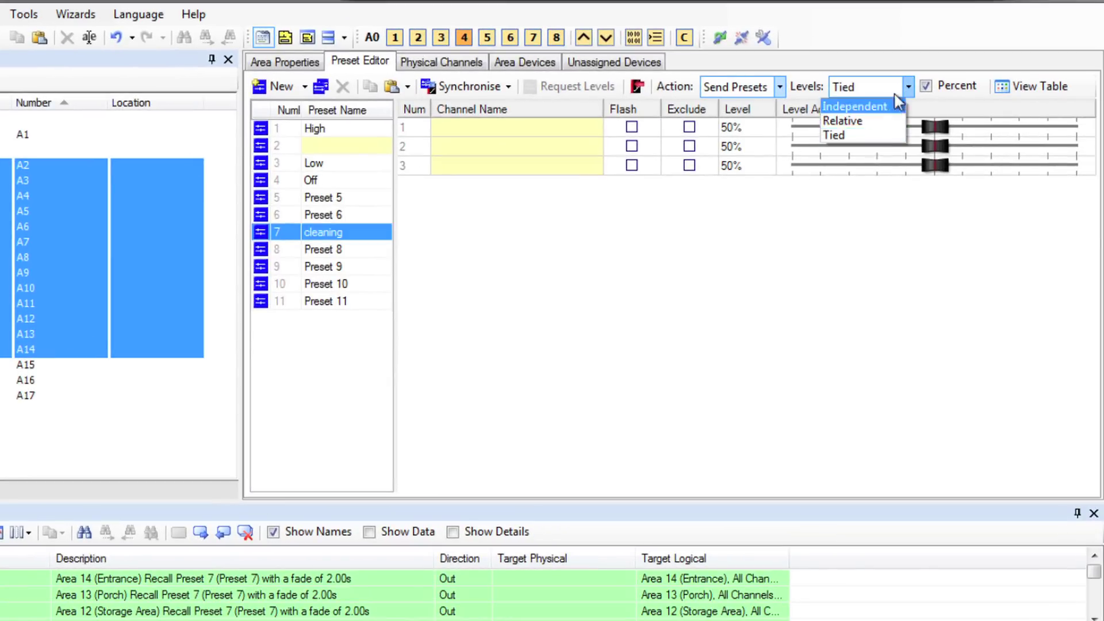
pyautogui.click(884, 135)
pyautogui.moveTo(935, 127); pyautogui.dragTo(1075, 121)
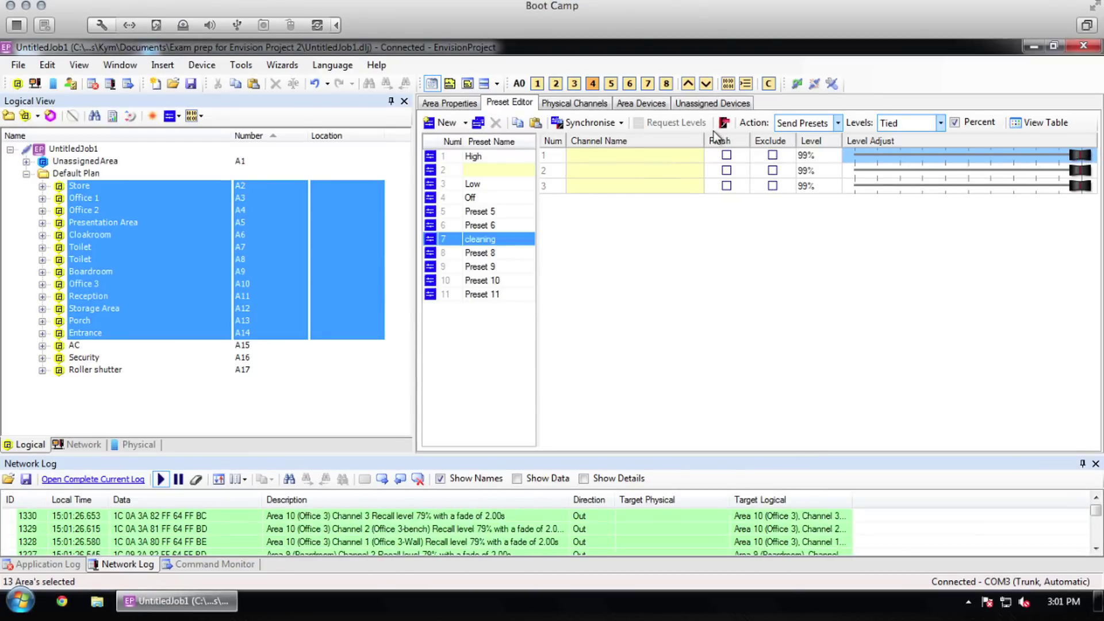
# Step: Check Office 2, Presentation Area, Cloakroom and both Toilets for preset 7 'cleaning' at 99%
pyautogui.click(100, 209)
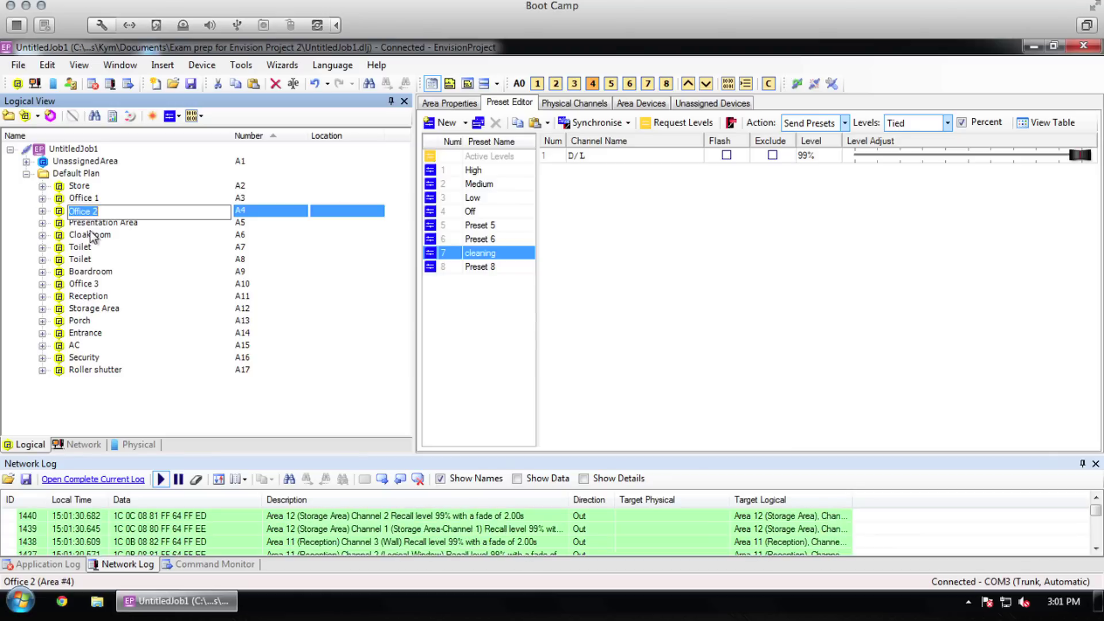
pyautogui.click(91, 228)
pyautogui.click(86, 237)
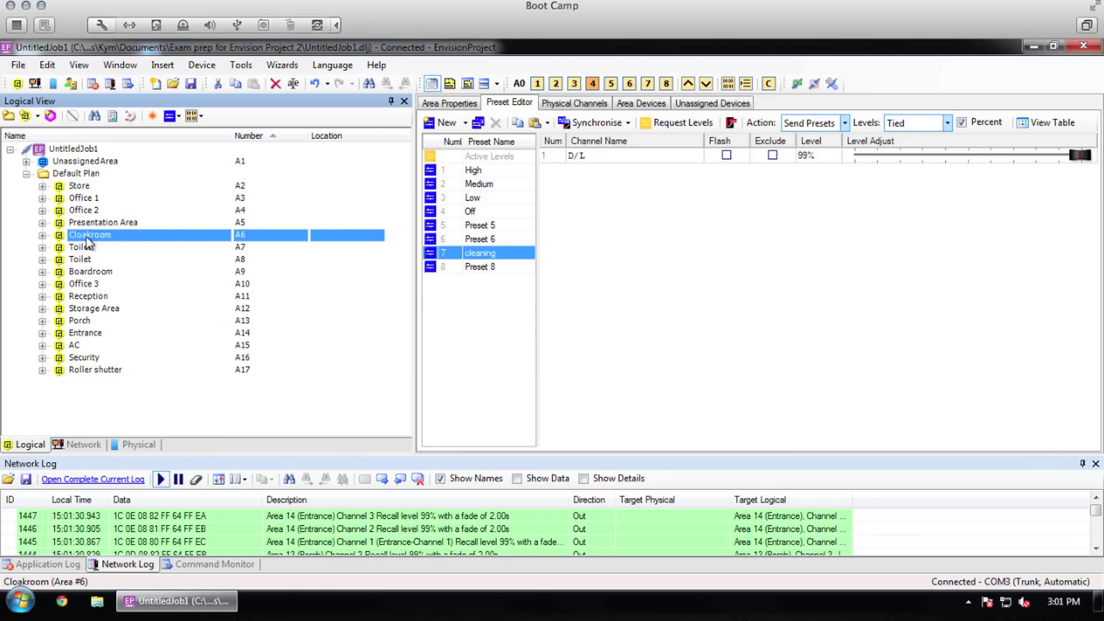
pyautogui.click(80, 248)
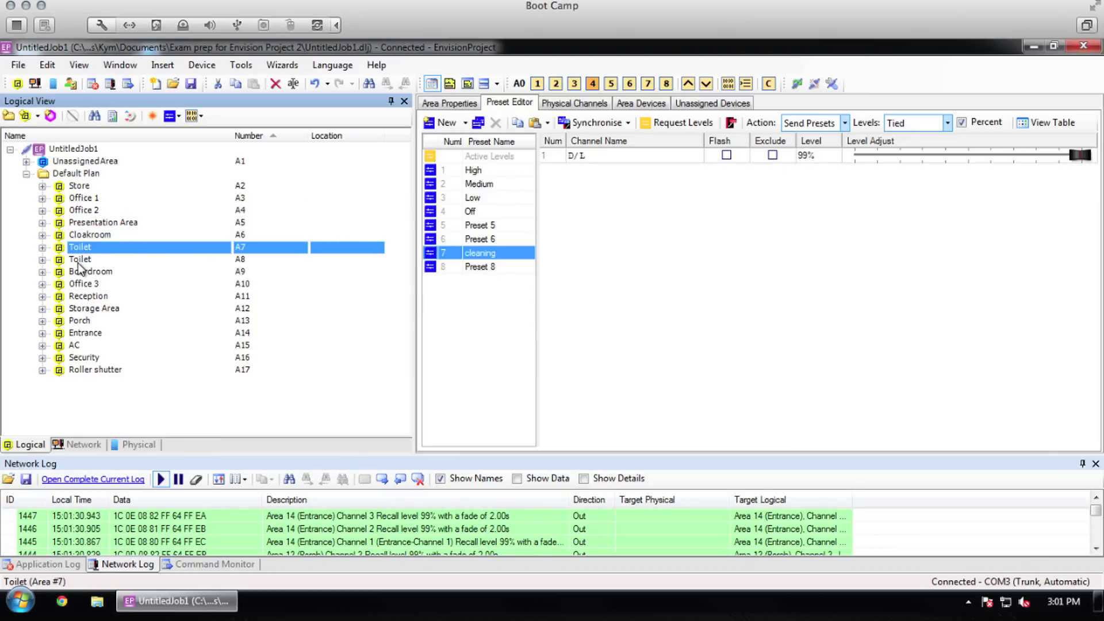
pyautogui.click(79, 261)
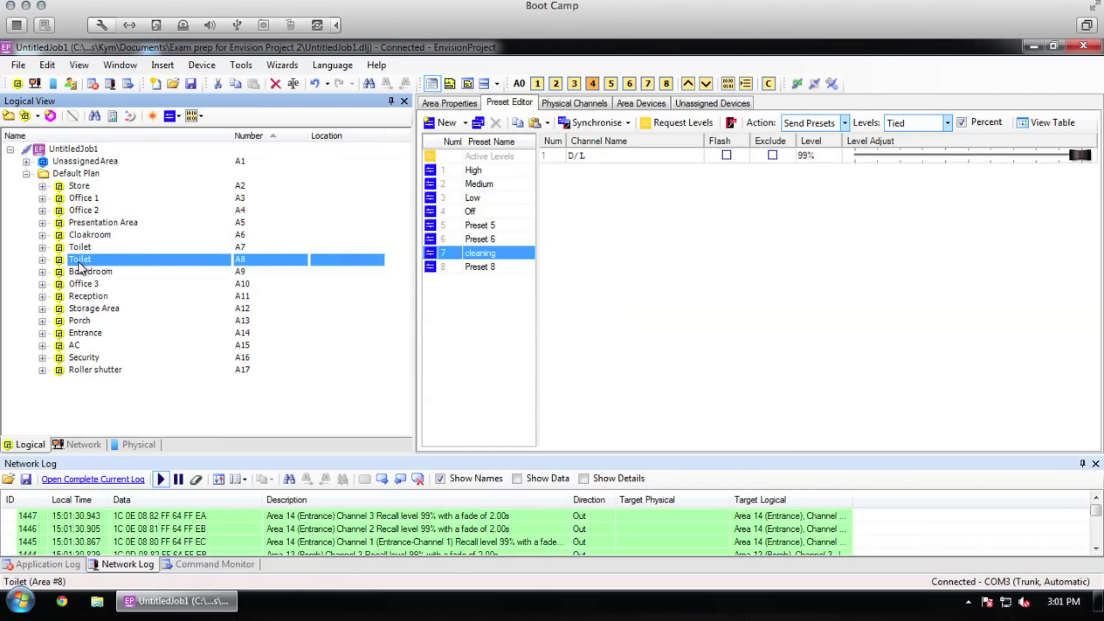